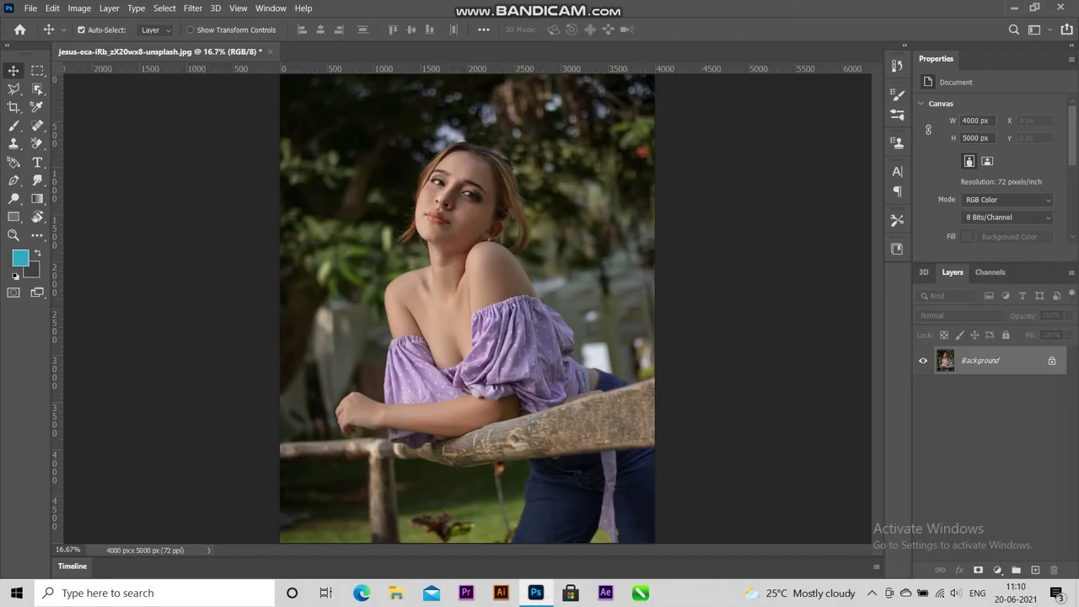
Duplicate the Background layer, delete the stray Layer 1, and launch the Camera Raw Filter
{"action": "mouse_move", "coordinate": [980, 360]}
{"action": "left_mouse_down"}
{"action": "mouse_move", "coordinate": [980, 563]}
{"action": "mouse_move", "coordinate": [1035, 570]}
{"action": "left_mouse_up"}
{"action": "left_click", "coordinate": [1035, 569]}
{"action": "right_click", "coordinate": [1005, 360]}
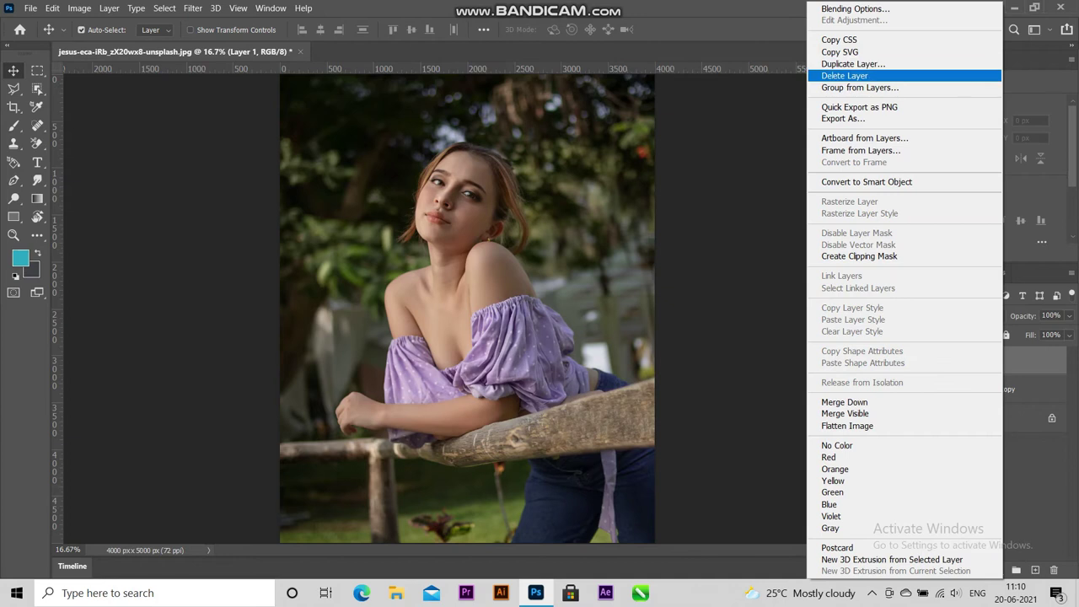
{"action": "left_click", "coordinate": [843, 75]}
{"action": "left_click", "coordinate": [501, 234]}
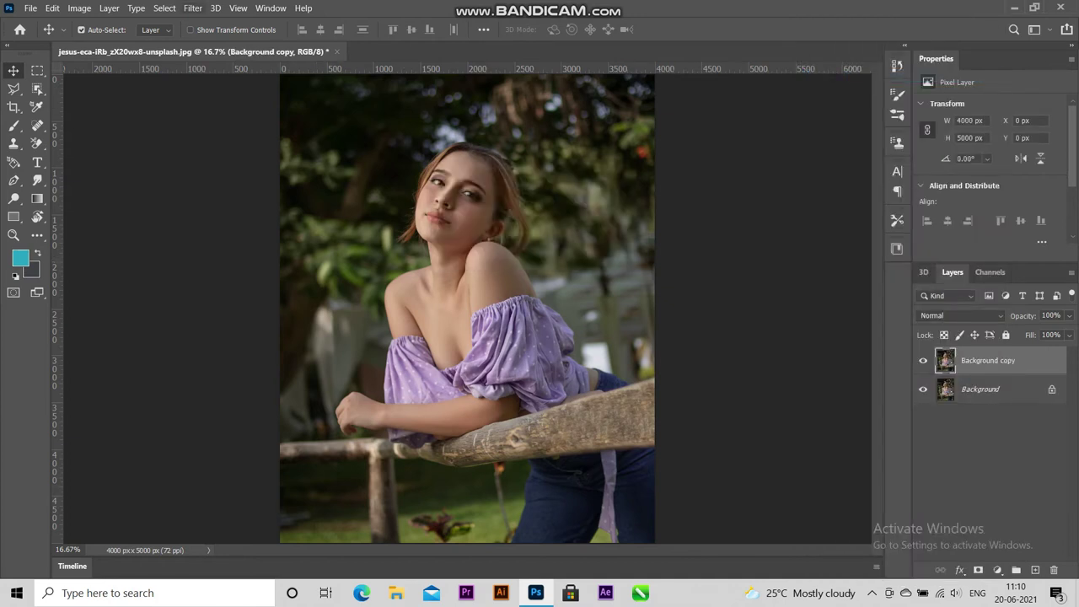
{"action": "left_click", "coordinate": [192, 8]}
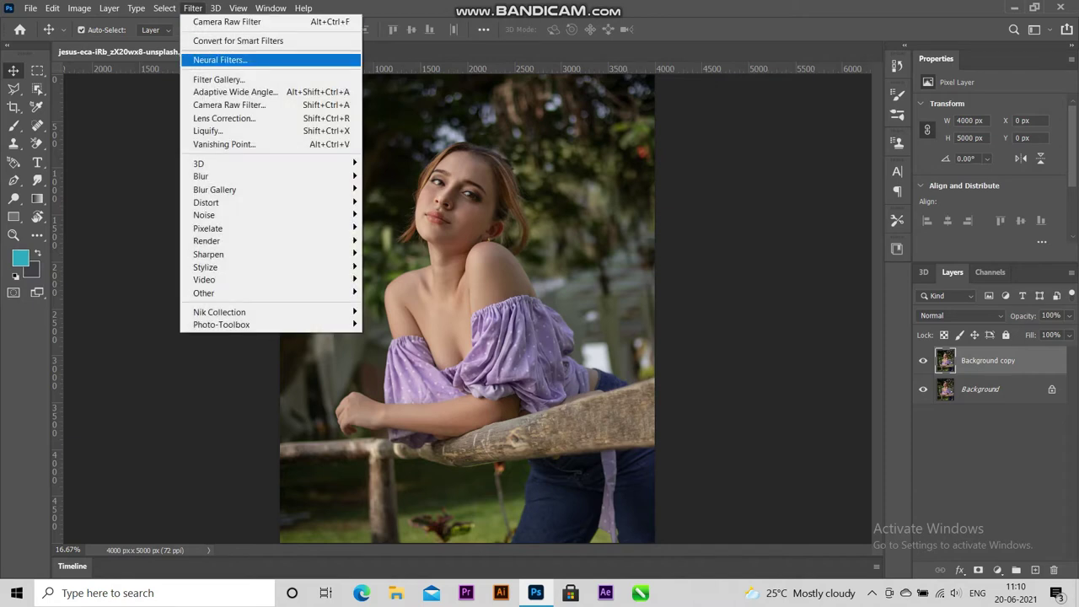
{"action": "left_click", "coordinate": [229, 104]}
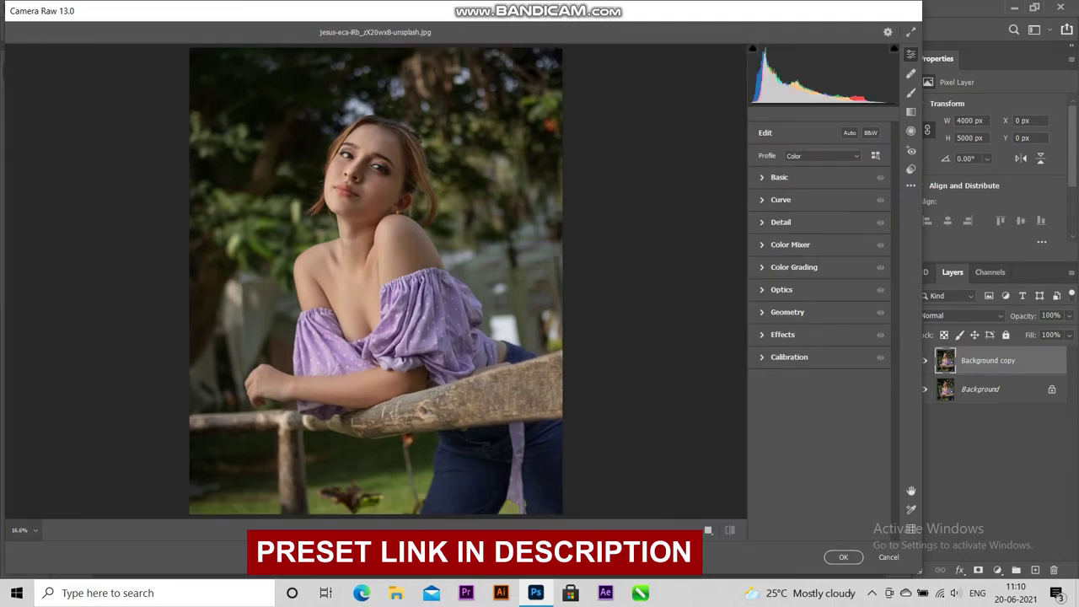
Switch Camera Raw to the side-by-side Before/After comparison view
{"action": "left_click", "coordinate": [708, 530]}
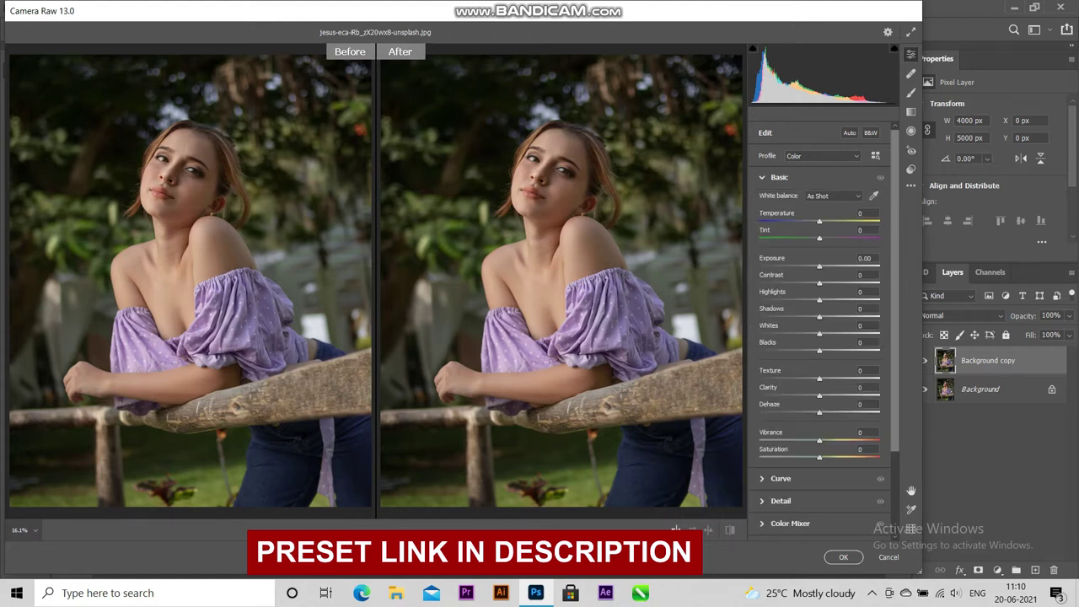
Set Exposure to +0.50 and Contrast to +60
{"action": "type", "text": "3"}
{"action": "key", "text": "Return"}
{"action": "type", "text": "0."}
{"action": "type", "text": "5"}
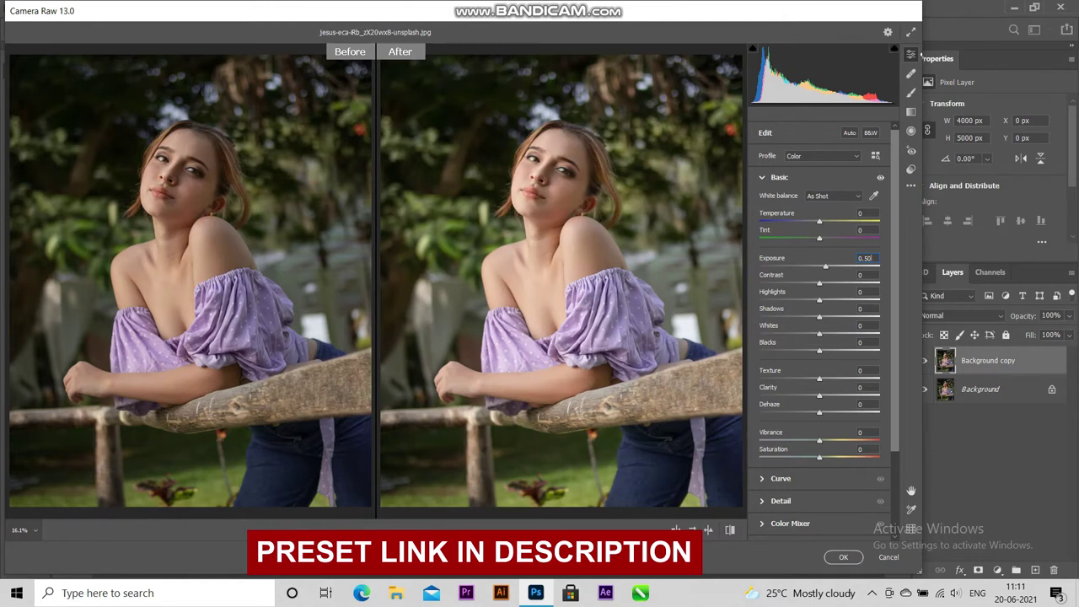
{"action": "key", "text": "Tab"}
{"action": "type", "text": "60"}
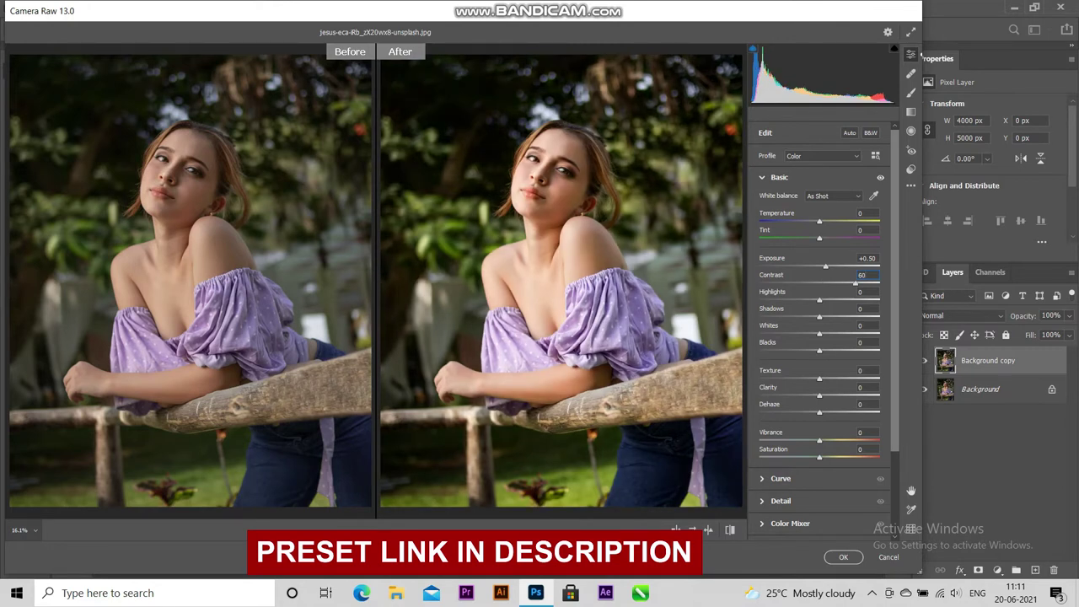
{"action": "key", "text": "Tab"}
Set Highlights +20, Shadows -10, Whites -100 and Blacks +40
{"action": "type", "text": "20"}
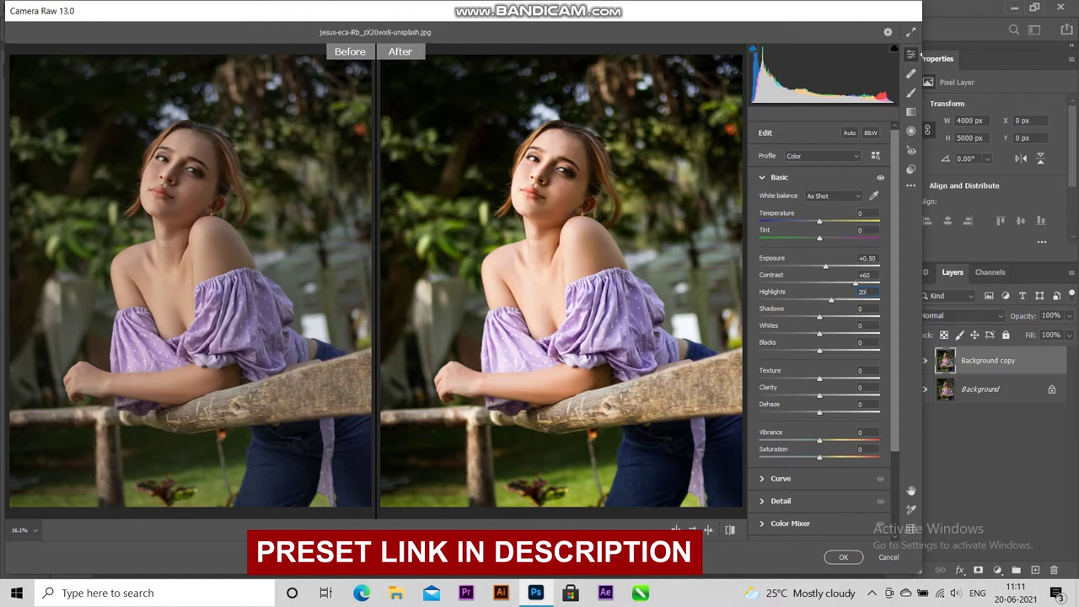
{"action": "key", "text": "Tab"}
{"action": "type", "text": "100"}
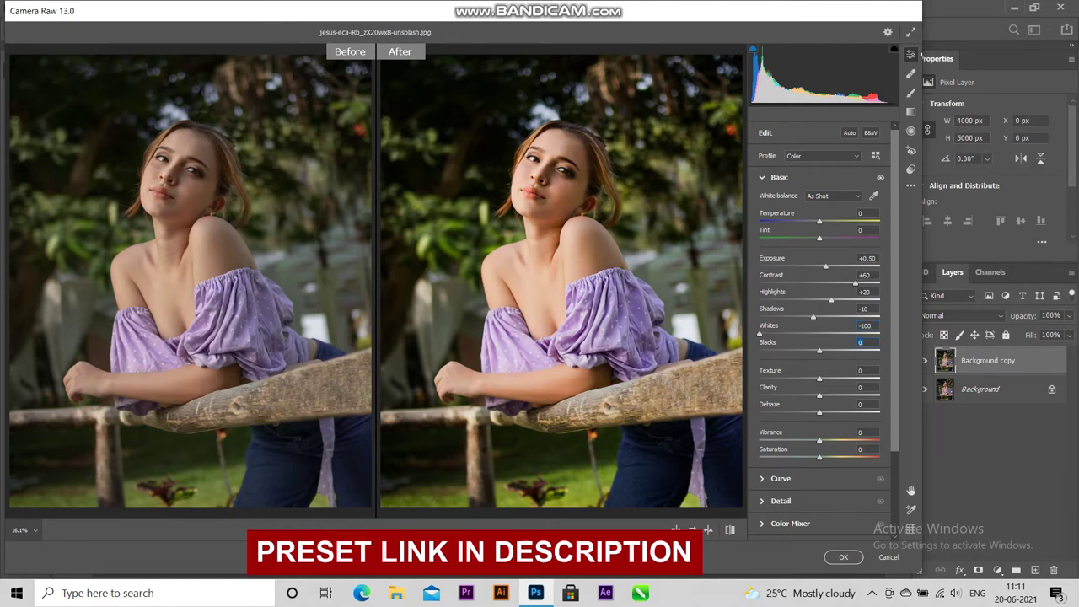
{"action": "type", "text": "40"}
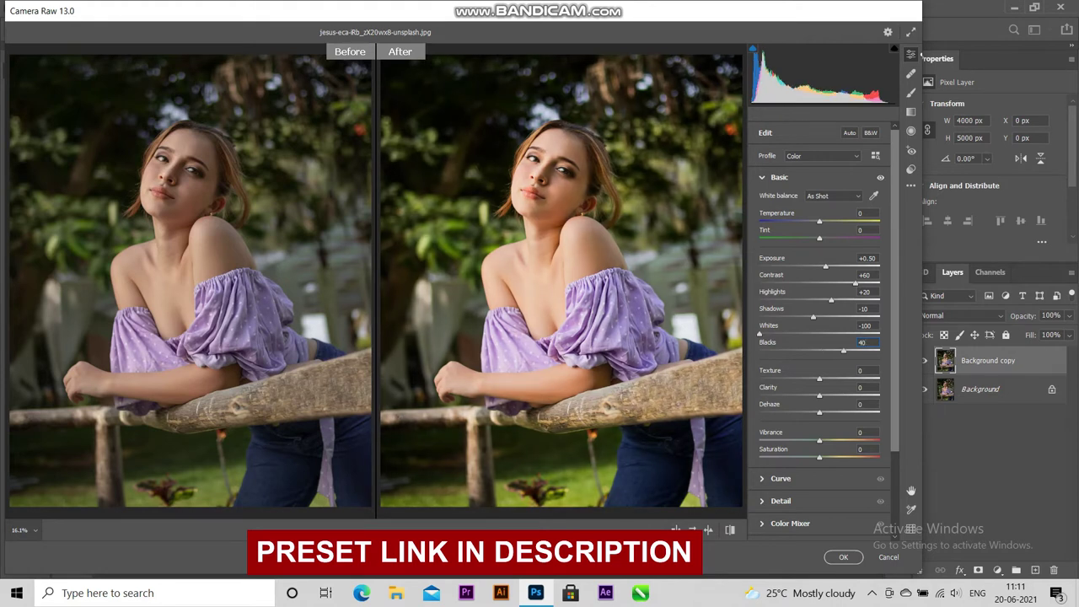
{"action": "key", "text": "Tab"}
Set Texture +10, Clarity +20 and Dehaze +40
{"action": "type", "text": "0"}
{"action": "key", "text": "Tab"}
{"action": "type", "text": "0"}
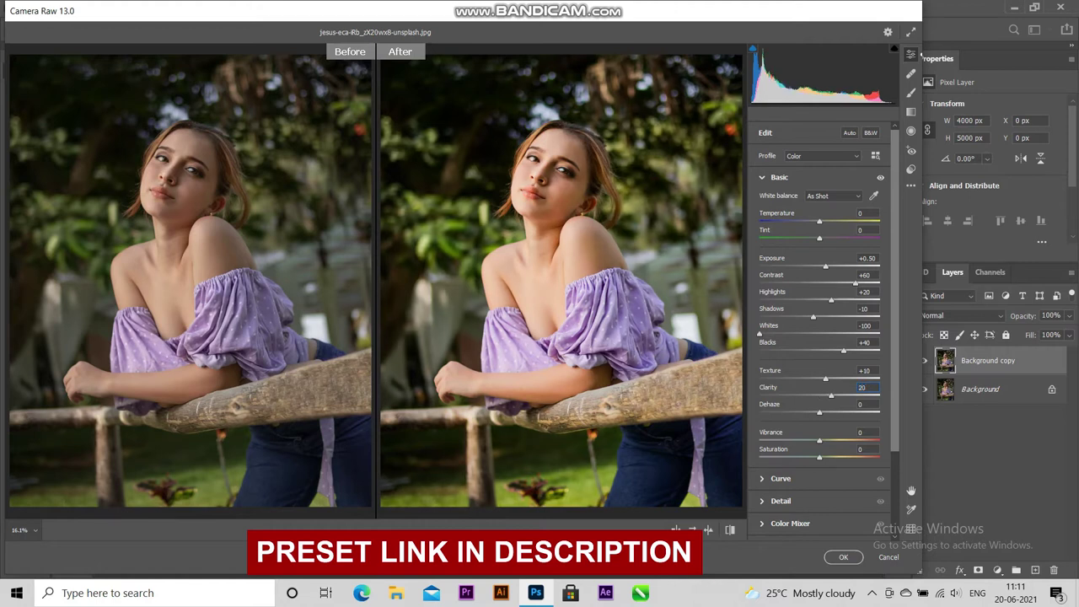
{"action": "key", "text": "Tab"}
{"action": "type", "text": "40"}
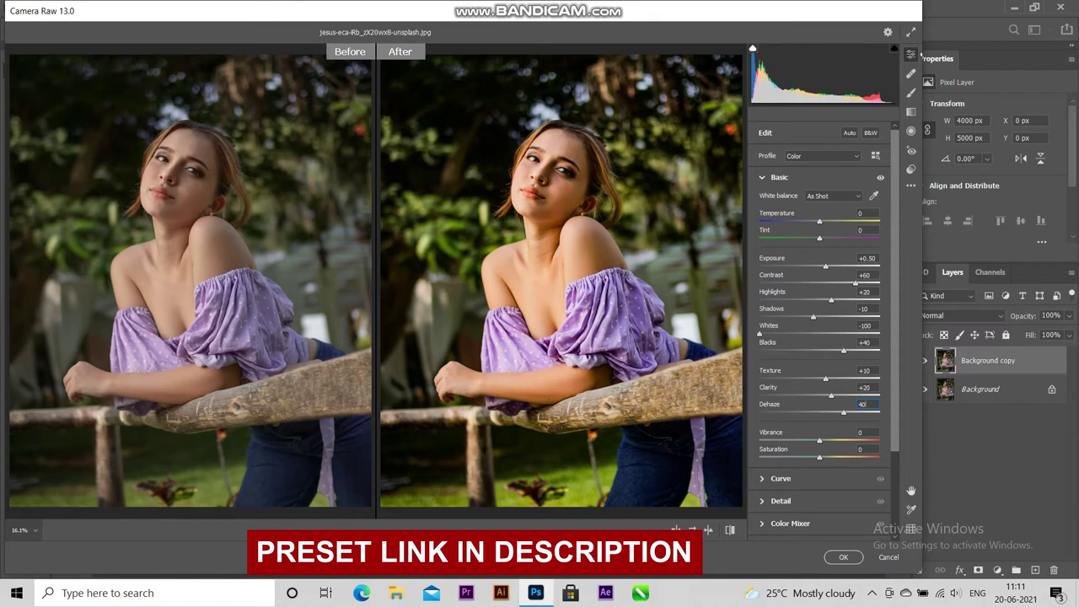
{"action": "key", "text": "Tab"}
Mute the colours with Vibrance -25 and Saturation -30, then collapse the Basic panel
{"action": "type", "text": "-25"}
{"action": "type", "text": "-3"}
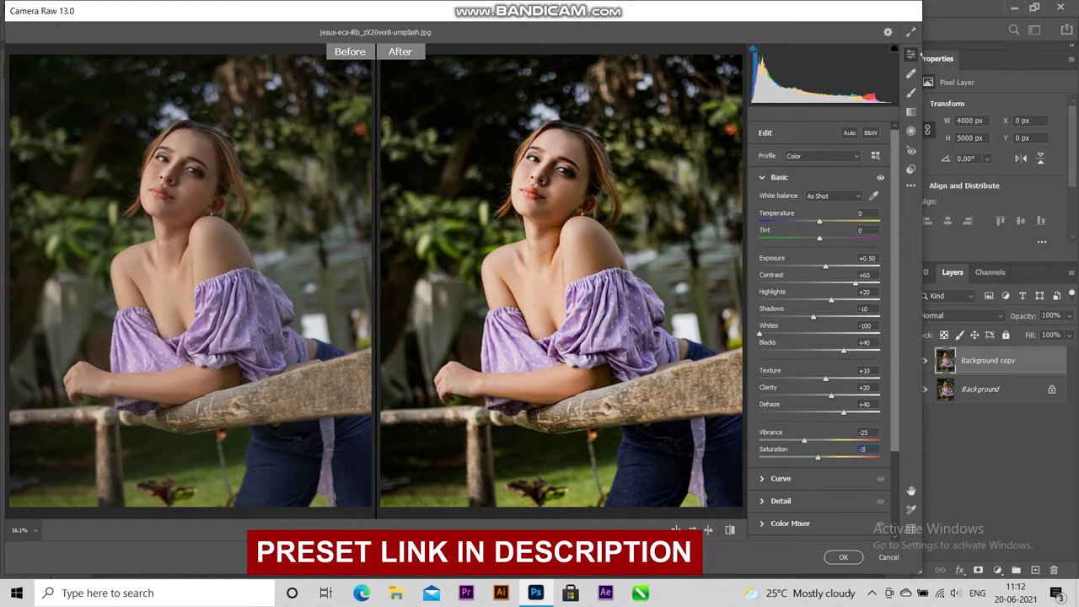
{"action": "type", "text": "0"}
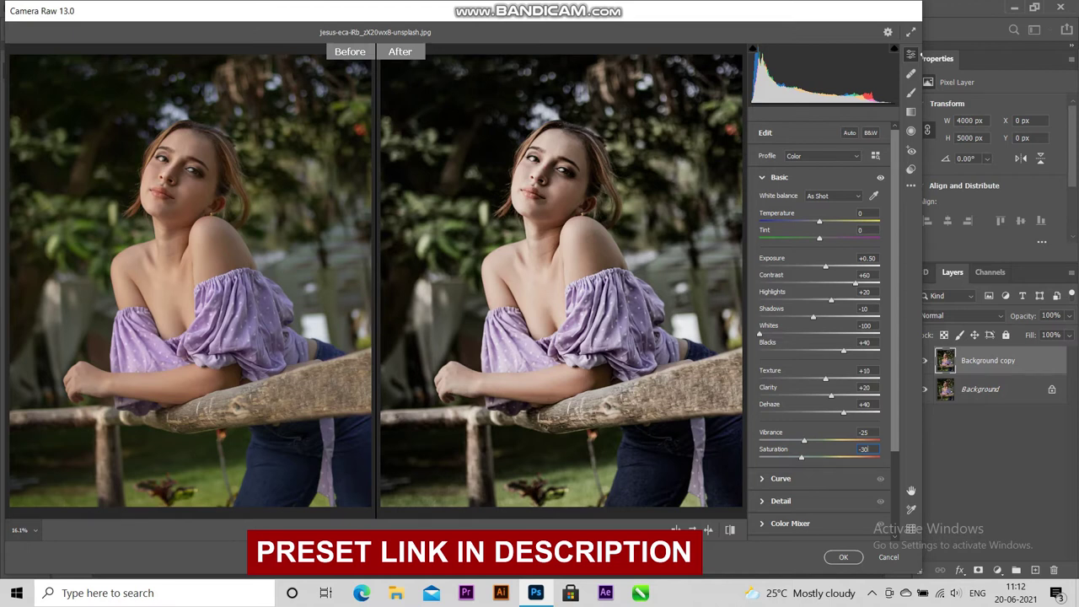
{"action": "left_click", "coordinate": [778, 177]}
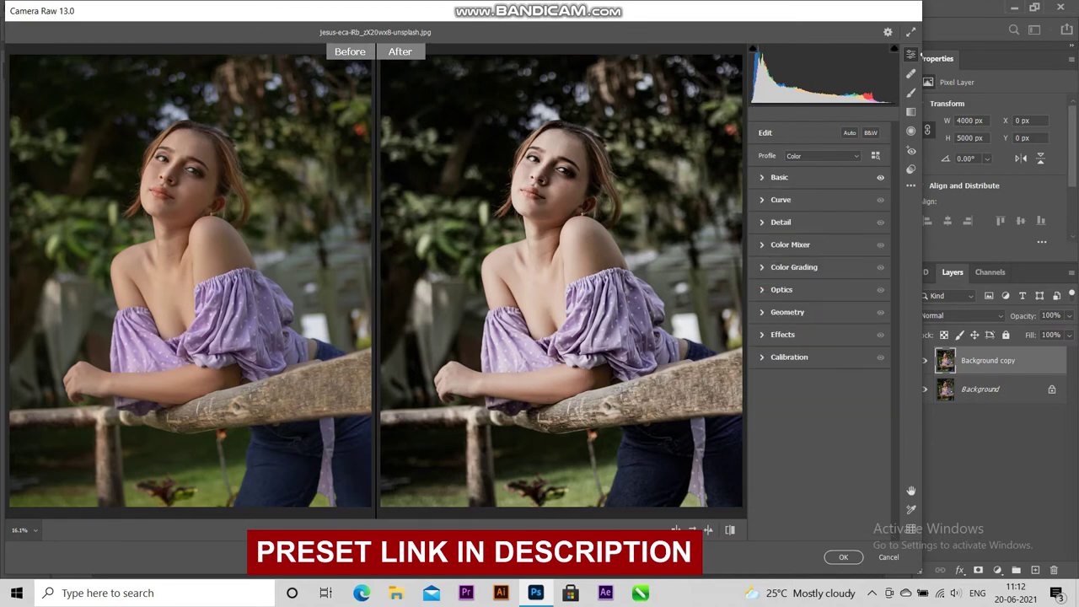
Shape the tone curve to darken the shadows and brighten the highlights
{"action": "left_click", "coordinate": [780, 200]}
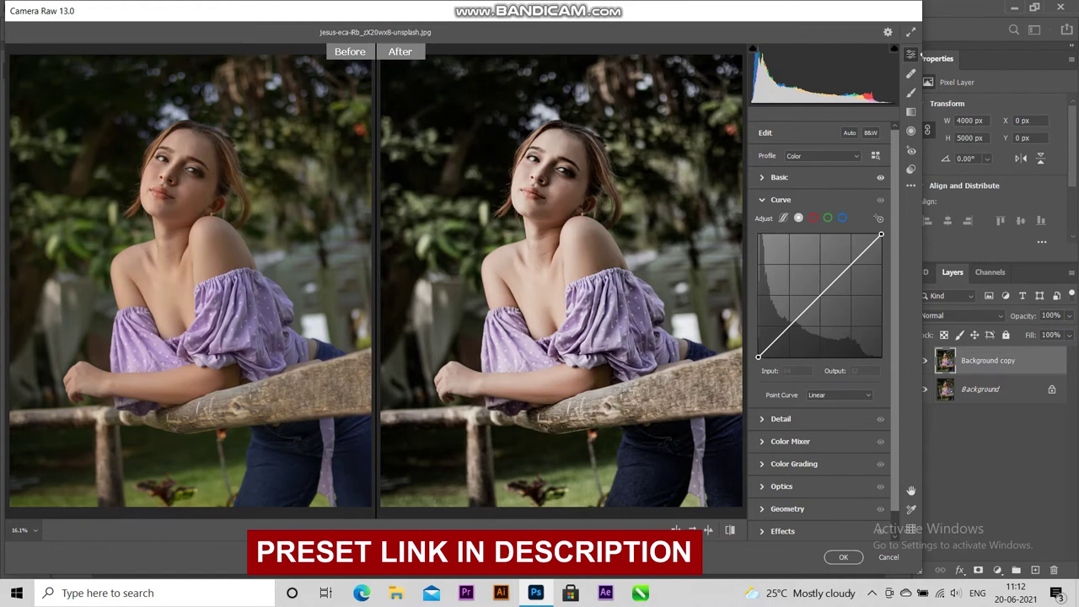
{"action": "left_click_drag", "start_coordinate": [790, 324], "coordinate": [791, 329]}
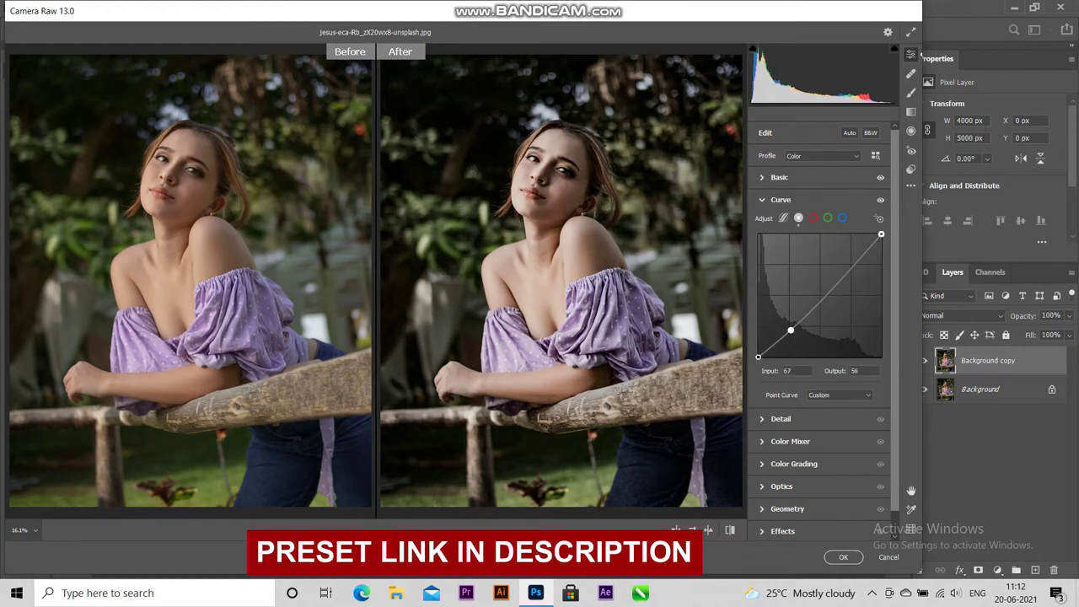
{"action": "left_click_drag", "start_coordinate": [855, 262], "coordinate": [854, 270]}
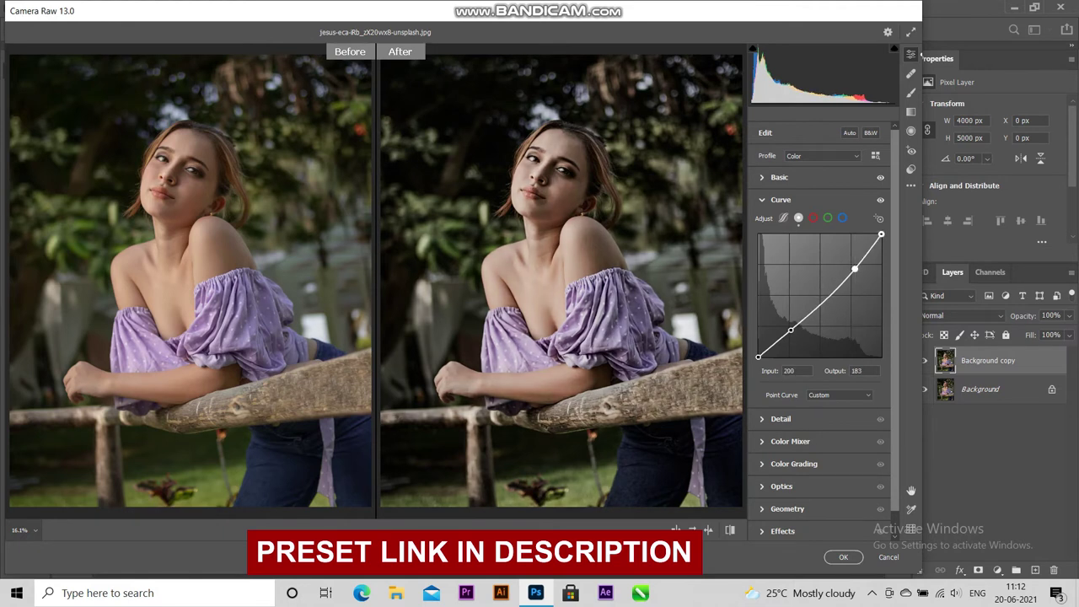
{"action": "left_click_drag", "start_coordinate": [881, 235], "coordinate": [875, 235]}
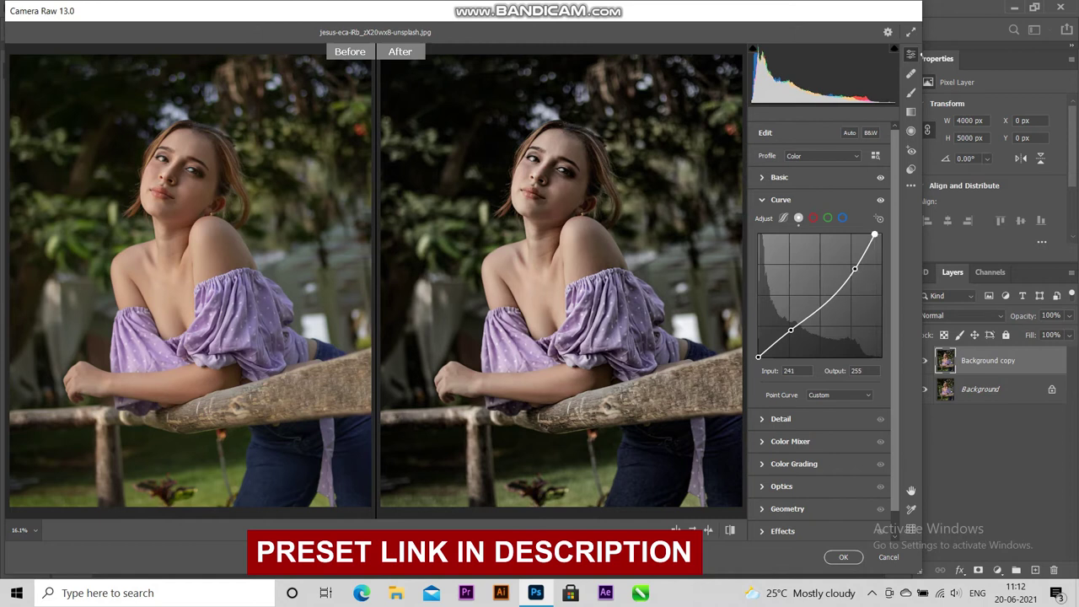
{"action": "left_click", "coordinate": [781, 199]}
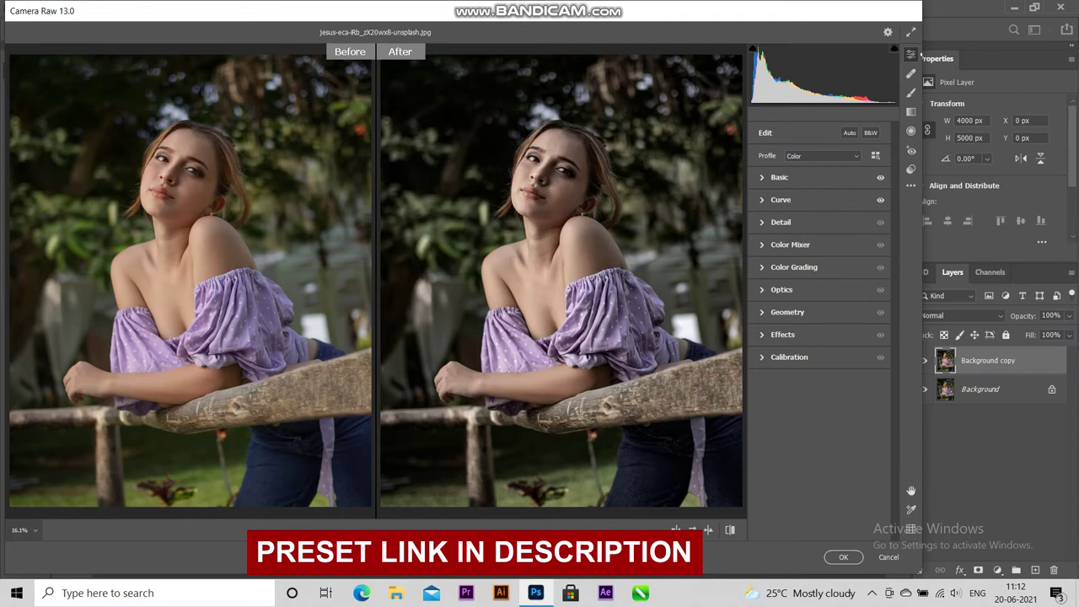
Set Detail Noise Reduction to 20, then expand the Color Mixer panel
{"action": "left_click", "coordinate": [781, 221]}
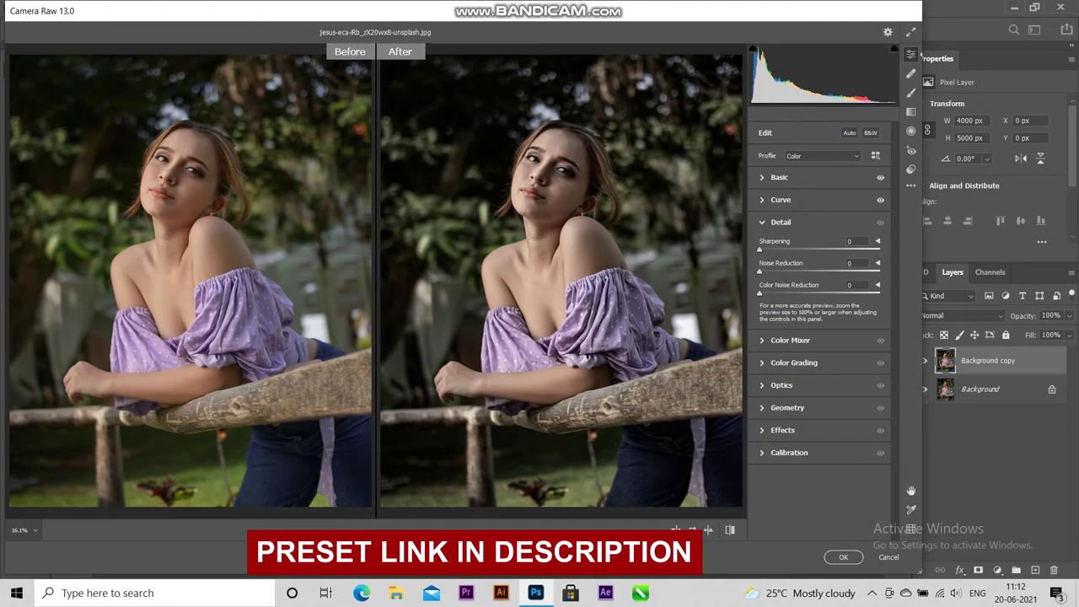
{"action": "type", "text": "20"}
{"action": "left_click", "coordinate": [781, 221]}
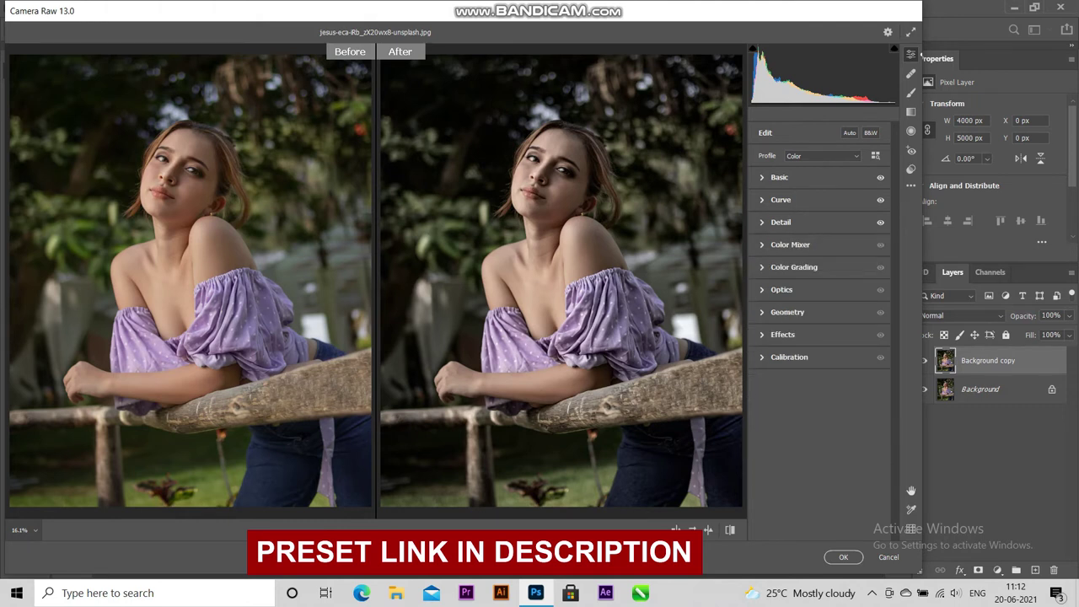
{"action": "left_click", "coordinate": [789, 244]}
Give Red saturation +16, luminance +10, and Orange hue -10, saturation +10
{"action": "left_click", "coordinate": [763, 281]}
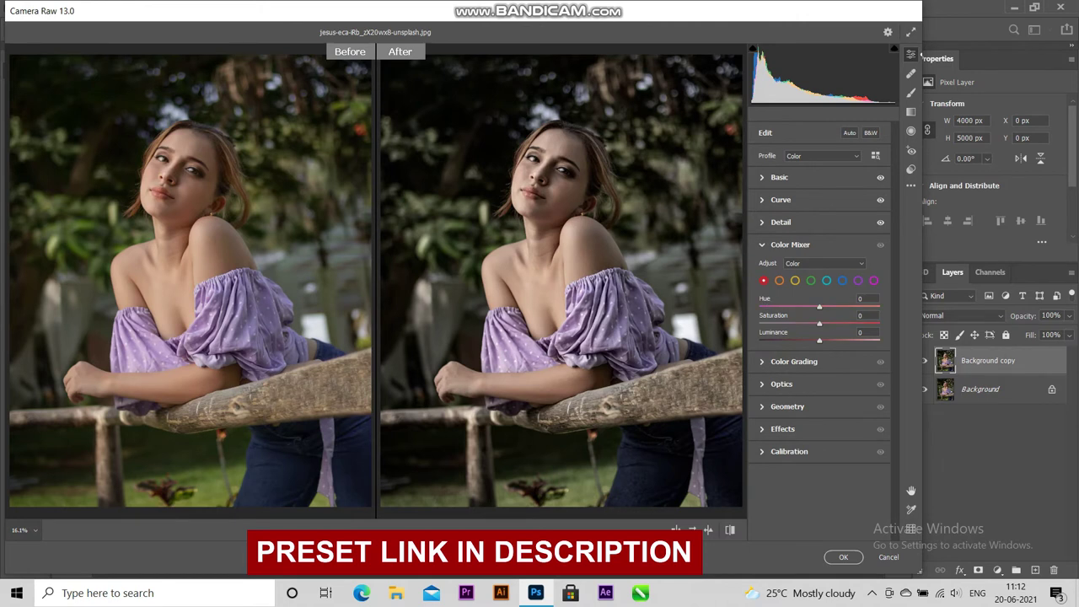
{"action": "type", "text": "1"}
{"action": "key", "text": "Tab"}
{"action": "type", "text": "0"}
{"action": "left_click", "coordinate": [778, 279]}
{"action": "type", "text": "0"}
{"action": "type", "text": "0"}
{"action": "key", "text": "Tab"}
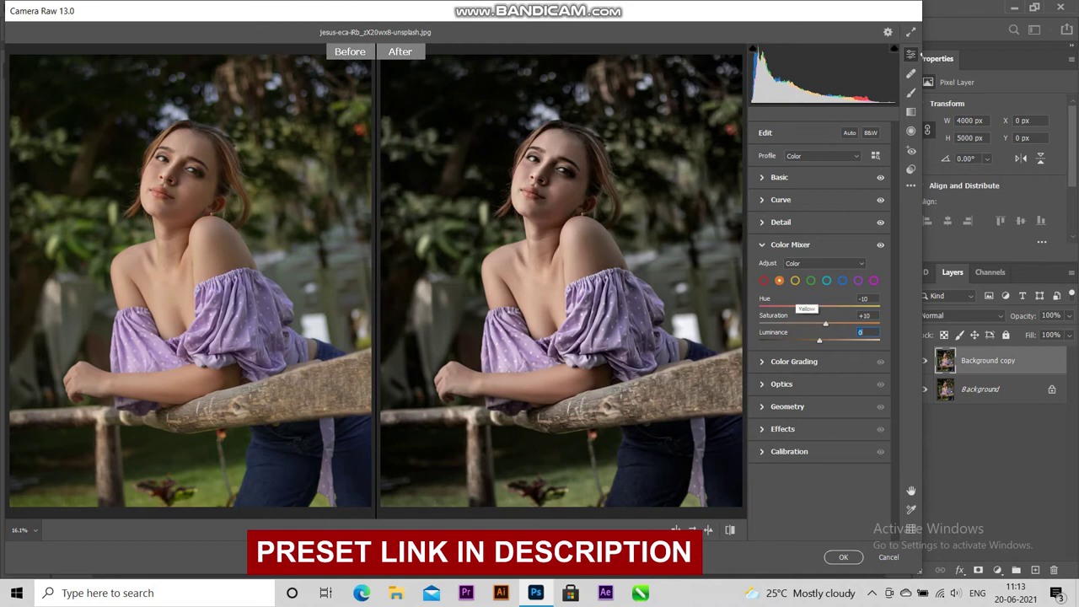
Set Yellow hue and saturation both to -100
{"action": "left_click", "coordinate": [795, 280]}
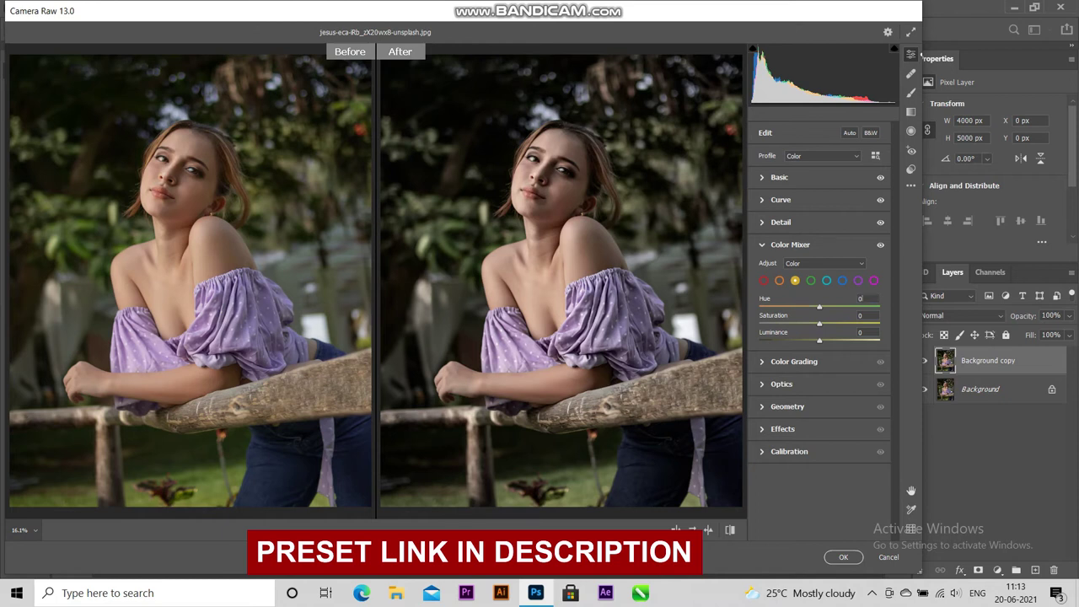
{"action": "type", "text": "-100"}
{"action": "type", "text": "100"}
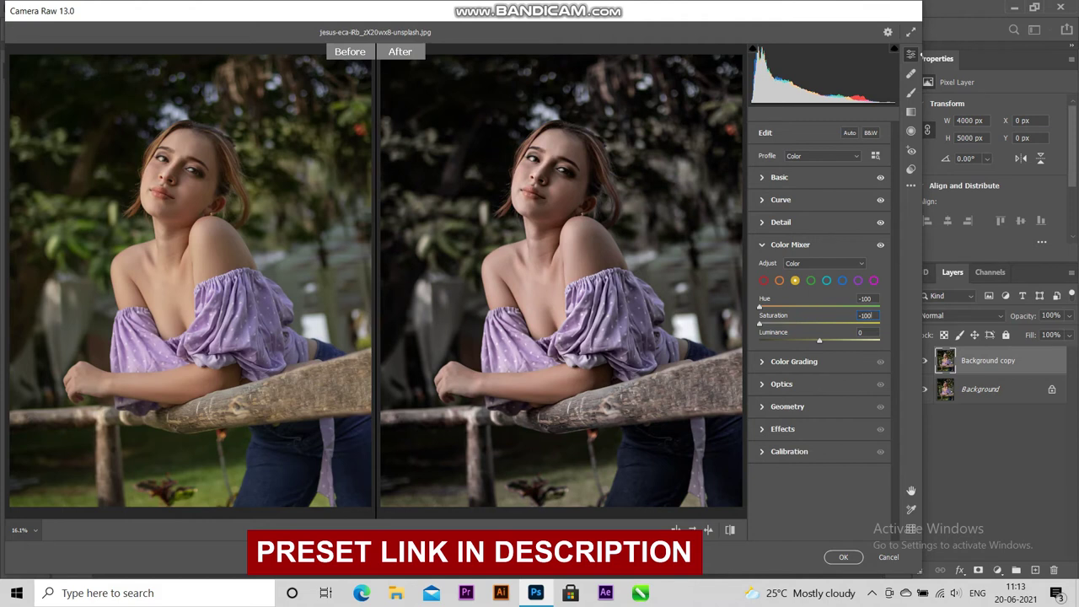
Set Green saturation to -100 and Aqua hue +100, saturation -100
{"action": "left_click", "coordinate": [810, 280]}
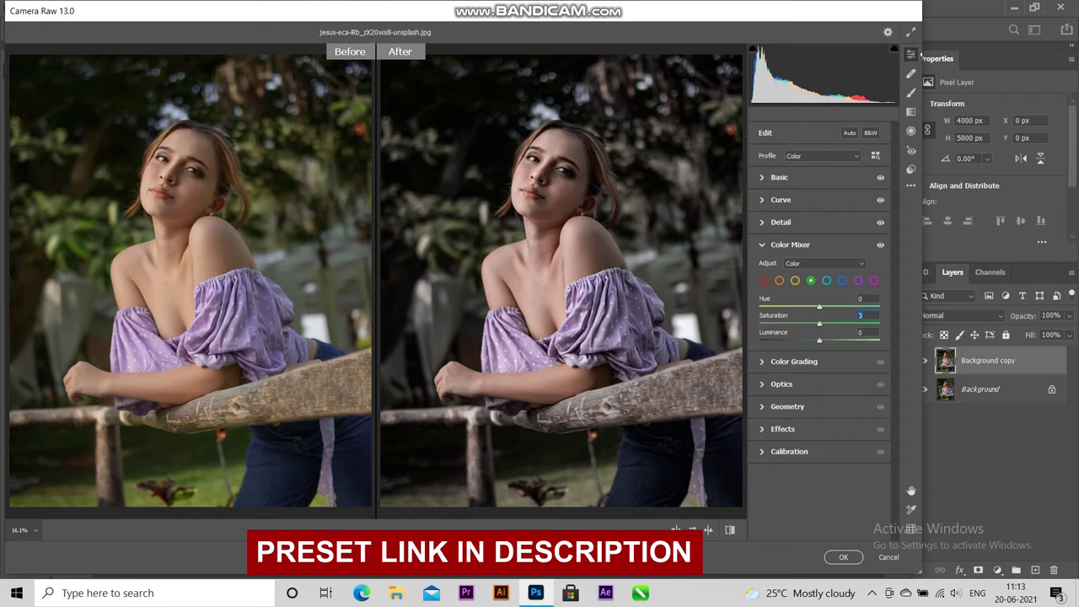
{"action": "type", "text": "-100"}
{"action": "left_click", "coordinate": [826, 280]}
{"action": "type", "text": "00"}
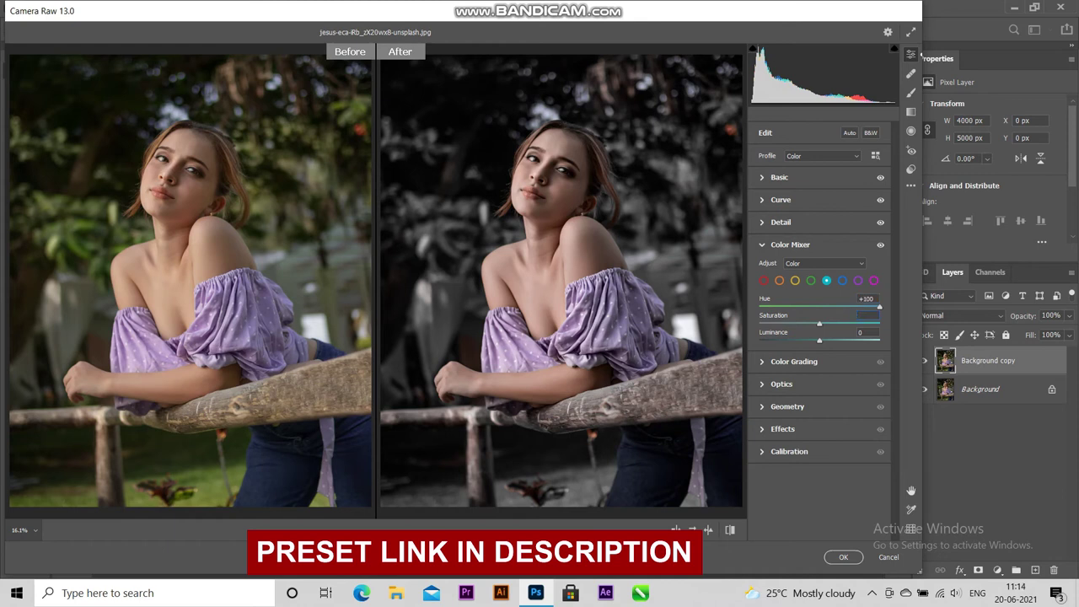
{"action": "type", "text": "00"}
Set Blue, Purple and Magenta saturation to -100, then collapse the Color Mixer
{"action": "left_click", "coordinate": [842, 280]}
{"action": "type", "text": "-100"}
{"action": "key", "text": "Return"}
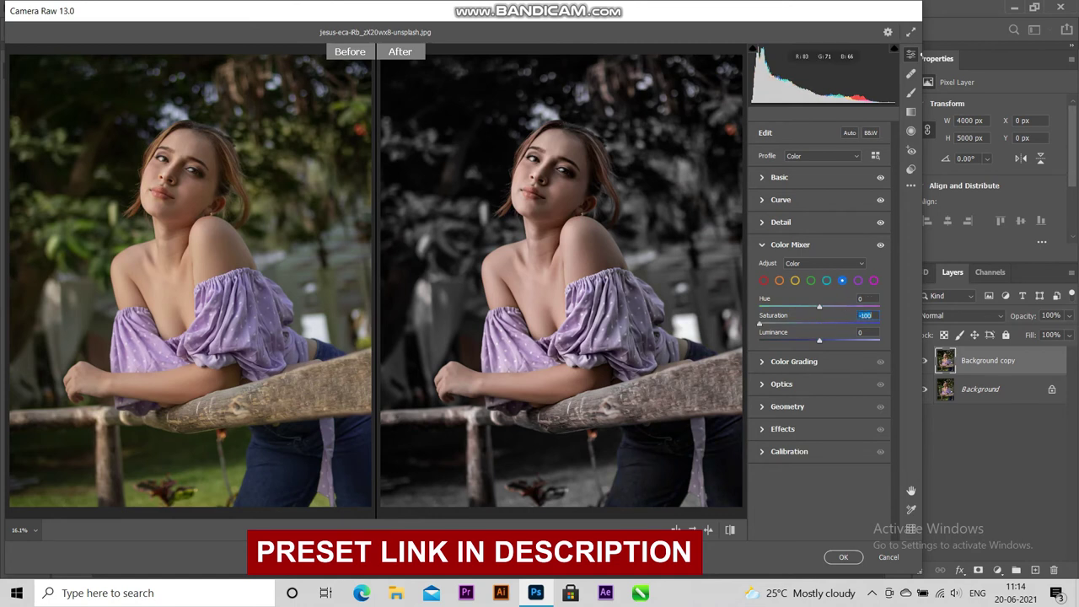
{"action": "left_click", "coordinate": [858, 280]}
{"action": "type", "text": "-100"}
{"action": "key", "text": "Return"}
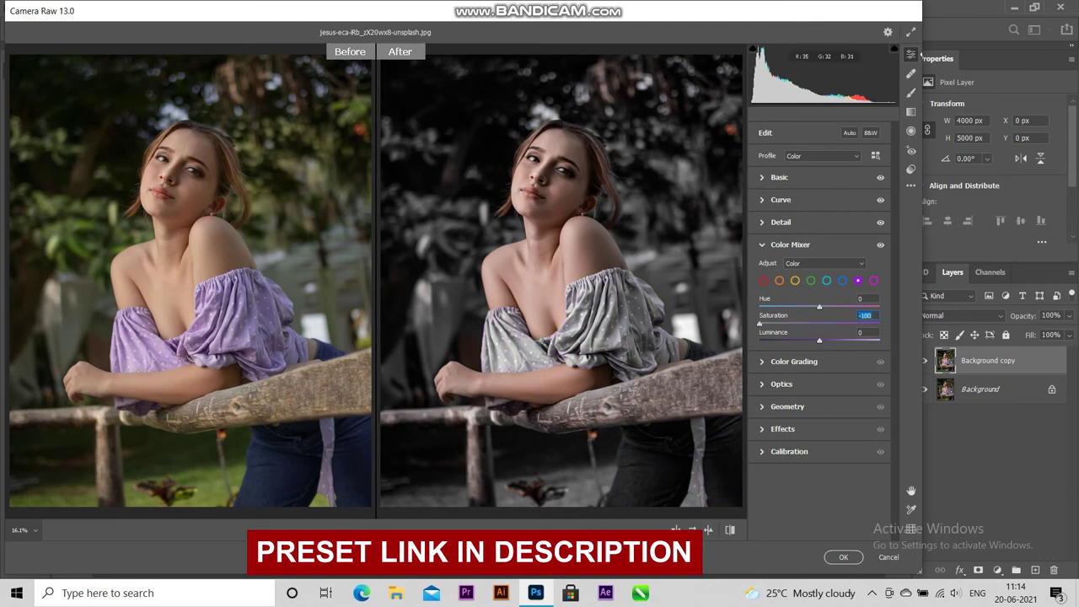
{"action": "left_click", "coordinate": [873, 280]}
{"action": "type", "text": "-100"}
{"action": "key", "text": "Return"}
{"action": "key", "text": "ctrl+alt+4"}
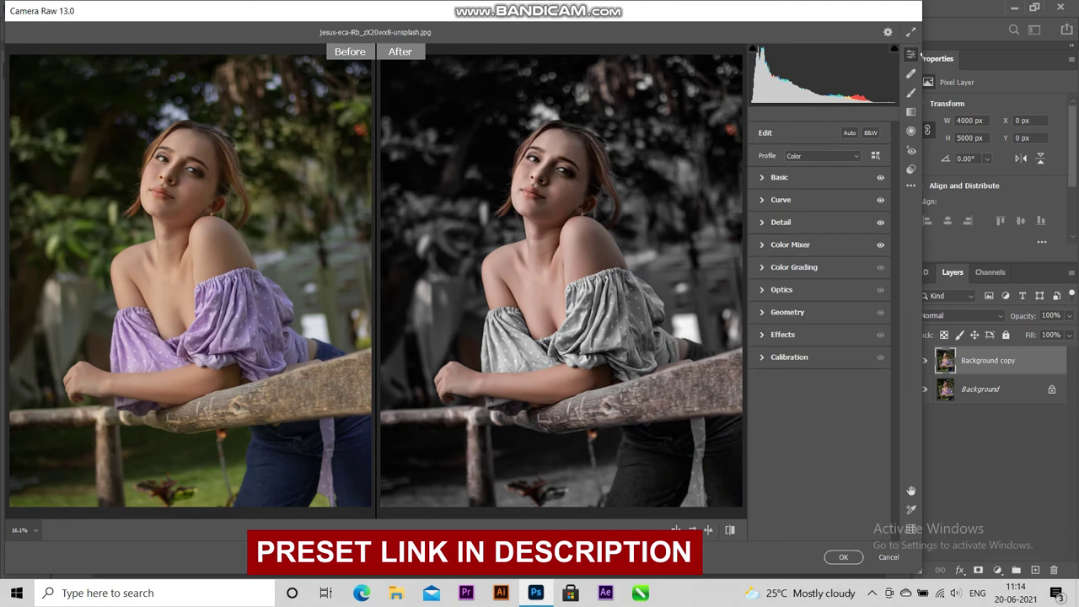
{"action": "key", "text": "ctrl+alt+5"}
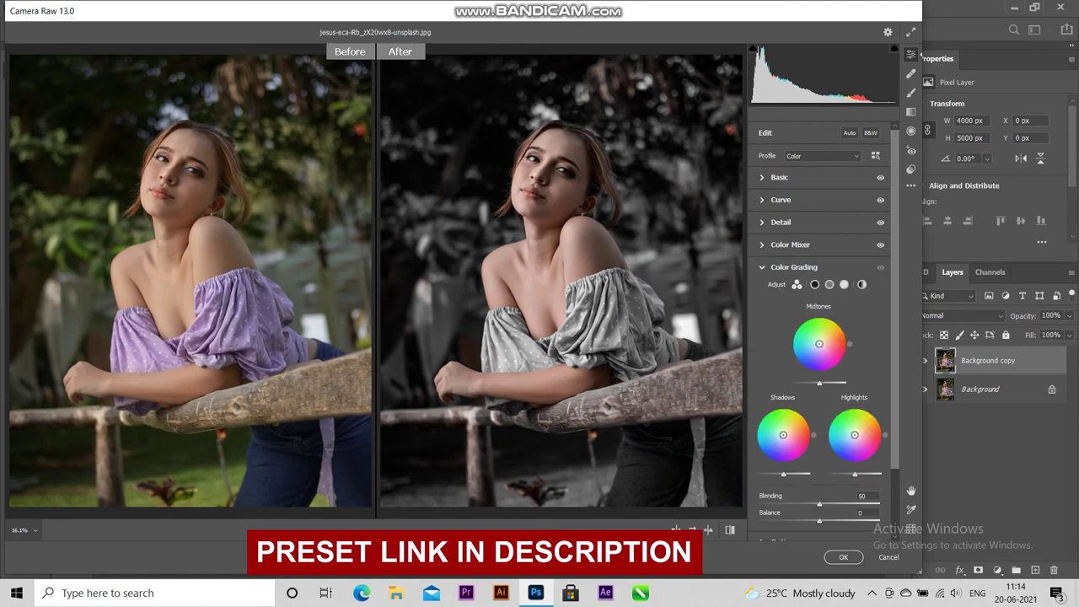
Color-grade Shadows to Hue 220 and Highlights to Hue 210, Saturation 5
{"action": "left_click", "coordinate": [814, 284]}
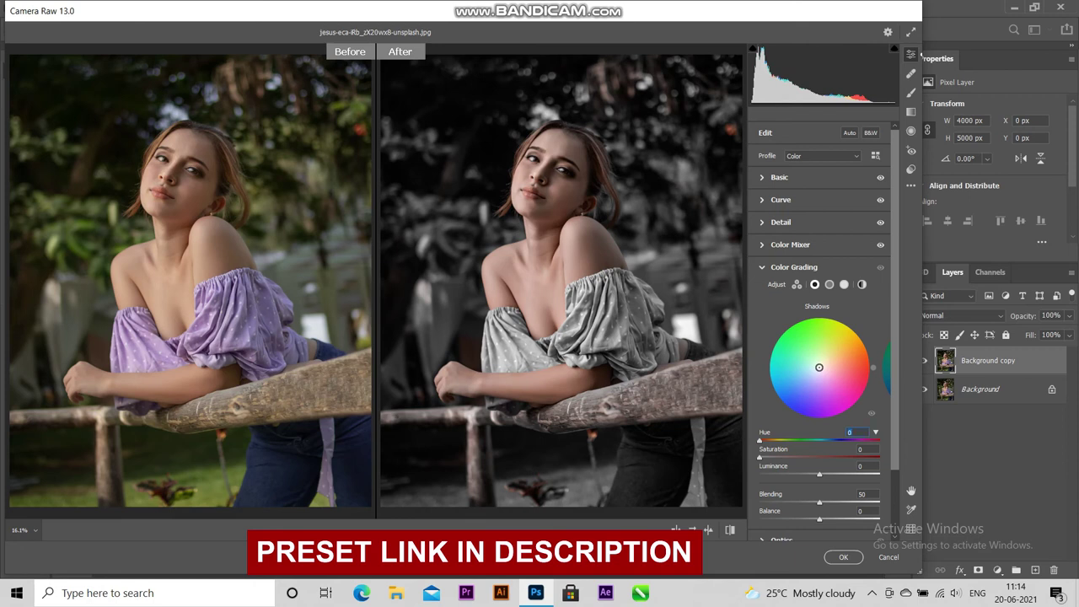
{"action": "type", "text": "220"}
{"action": "type", "text": "10"}
{"action": "left_click", "coordinate": [843, 284]}
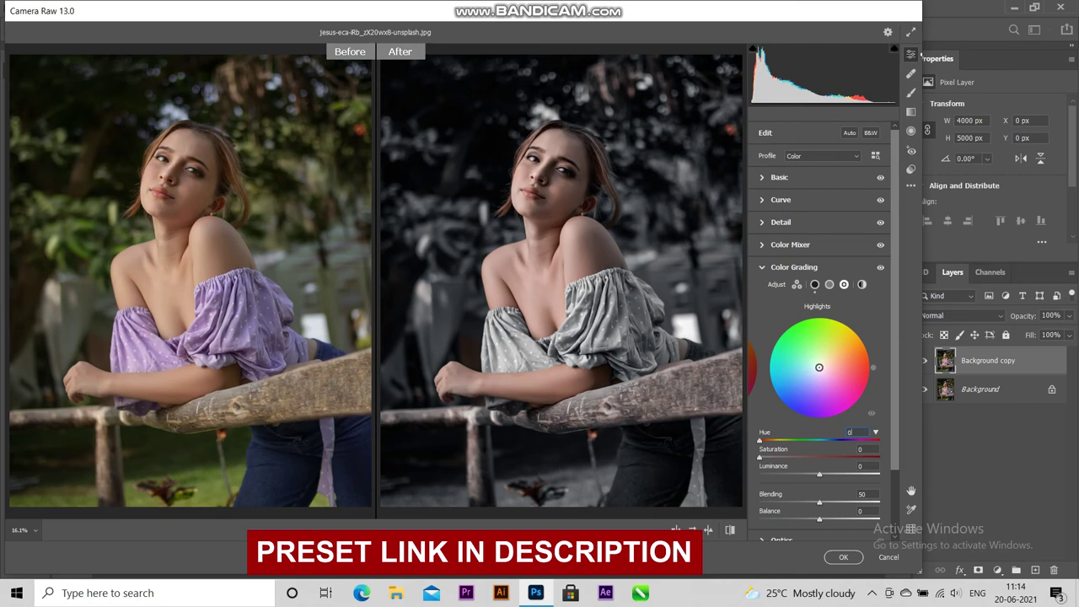
{"action": "type", "text": "210"}
{"action": "key", "text": "Return"}
{"action": "type", "text": "5"}
{"action": "left_click", "coordinate": [793, 267]}
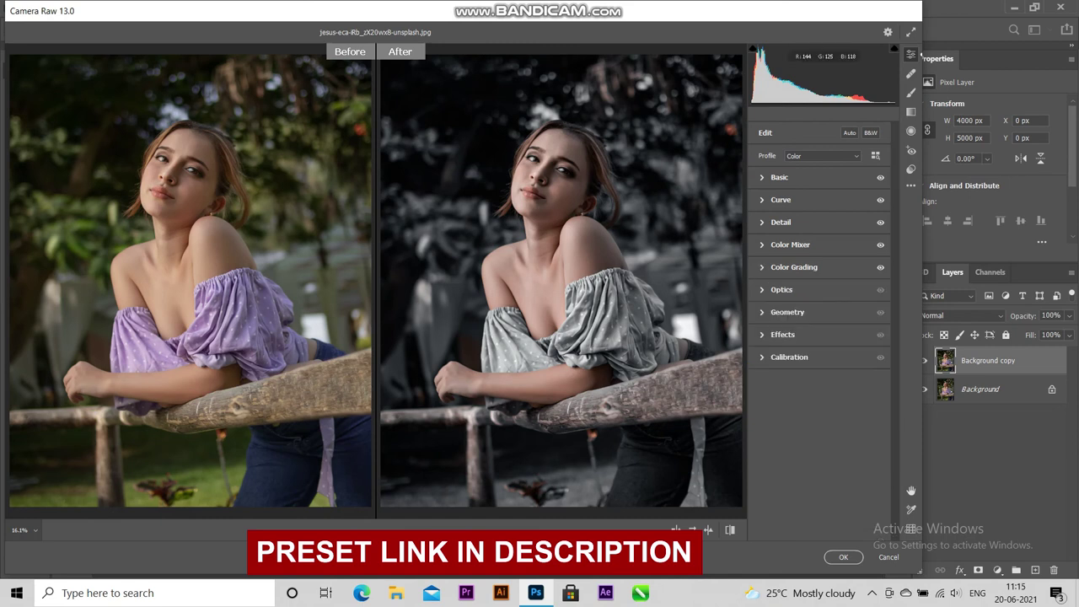
{"action": "scroll", "coordinate": [550, 193], "scroll_direction": "up", "scroll_amount": 3}
Zoom into the face and back out, then set Detail Sharpening to 67
{"action": "scroll", "coordinate": [550, 193], "scroll_direction": "up", "scroll_amount": 2}
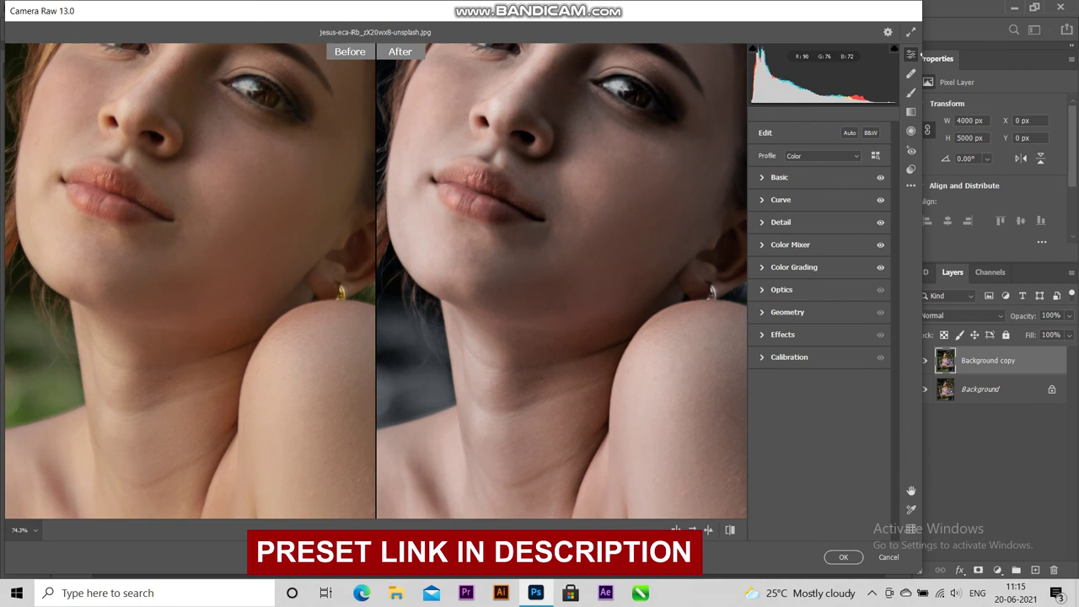
{"action": "scroll", "coordinate": [550, 193], "scroll_direction": "down", "scroll_amount": 2}
{"action": "scroll", "coordinate": [550, 193], "scroll_direction": "down", "scroll_amount": 2}
{"action": "scroll", "coordinate": [550, 193], "scroll_direction": "down", "scroll_amount": 1}
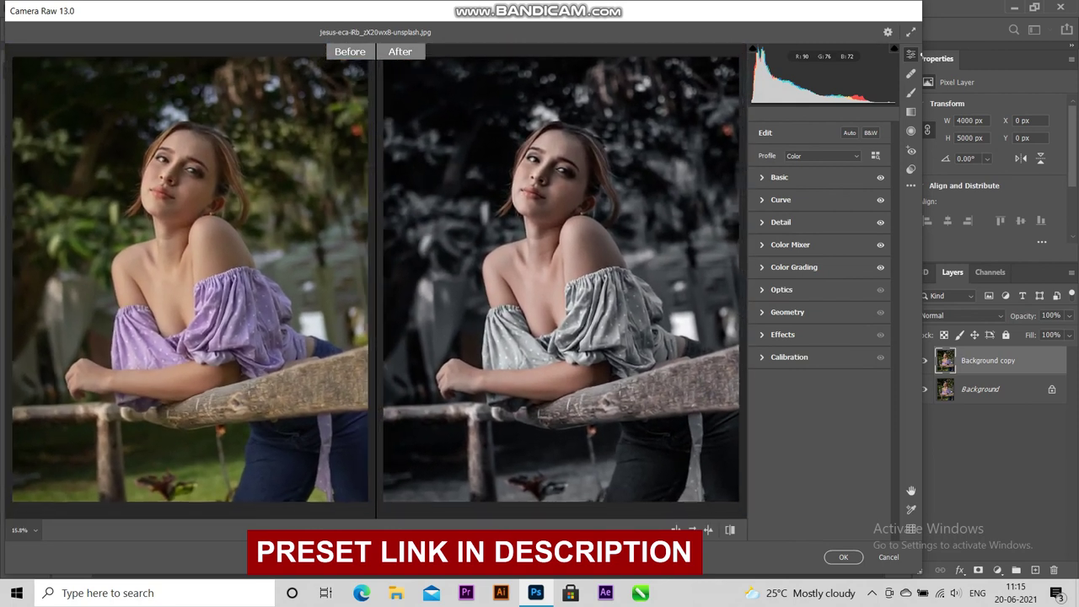
{"action": "left_click", "coordinate": [781, 221]}
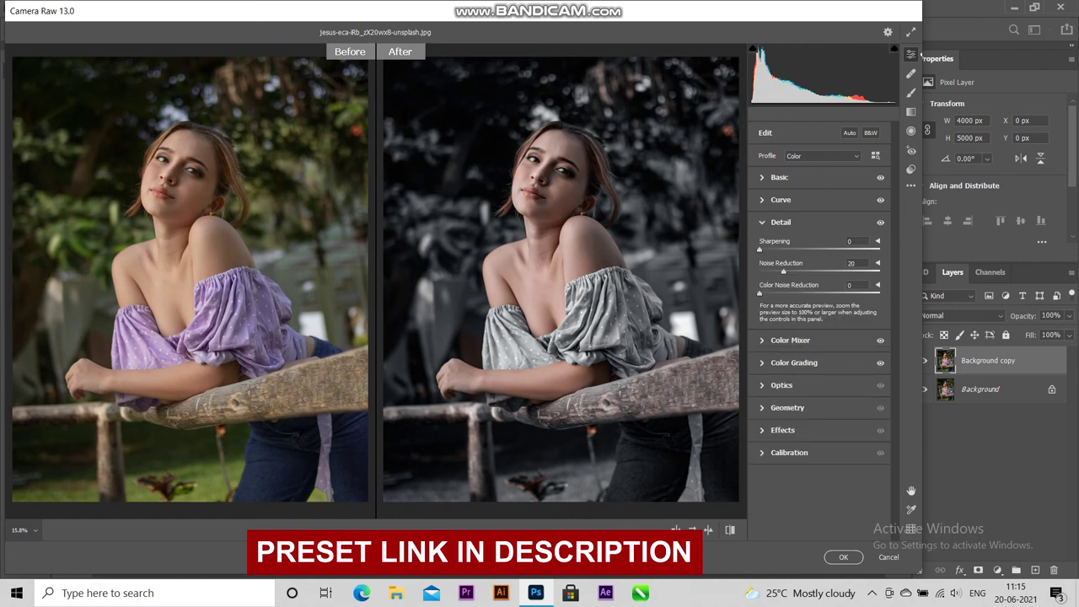
{"action": "key", "text": "Up"}
{"action": "key", "text": "Up"}
{"action": "key", "text": "Up"}
{"action": "key", "text": "Up"}
{"action": "key", "text": "Up"}
{"action": "key", "text": "Up"}
{"action": "key", "text": "Up"}
{"action": "key", "text": "Up"}
{"action": "key", "text": "Up"}
{"action": "key", "text": "Up"}
{"action": "key", "text": "Up"}
{"action": "key", "text": "Up"}
{"action": "key", "text": "Up"}
{"action": "key", "text": "Up"}
{"action": "key", "text": "Up"}
{"action": "key", "text": "Up"}
{"action": "key", "text": "Up"}
{"action": "key", "text": "Up"}
{"action": "key", "text": "Up"}
{"action": "key", "text": "Up"}
{"action": "key", "text": "Up"}
{"action": "key", "text": "Up"}
{"action": "key", "text": "Up"}
{"action": "key", "text": "Up"}
{"action": "key", "text": "Up"}
{"action": "key", "text": "Up"}
{"action": "key", "text": "Up"}
{"action": "type", "text": "67"}
{"action": "key", "text": "Return"}
{"action": "key", "text": "Return"}
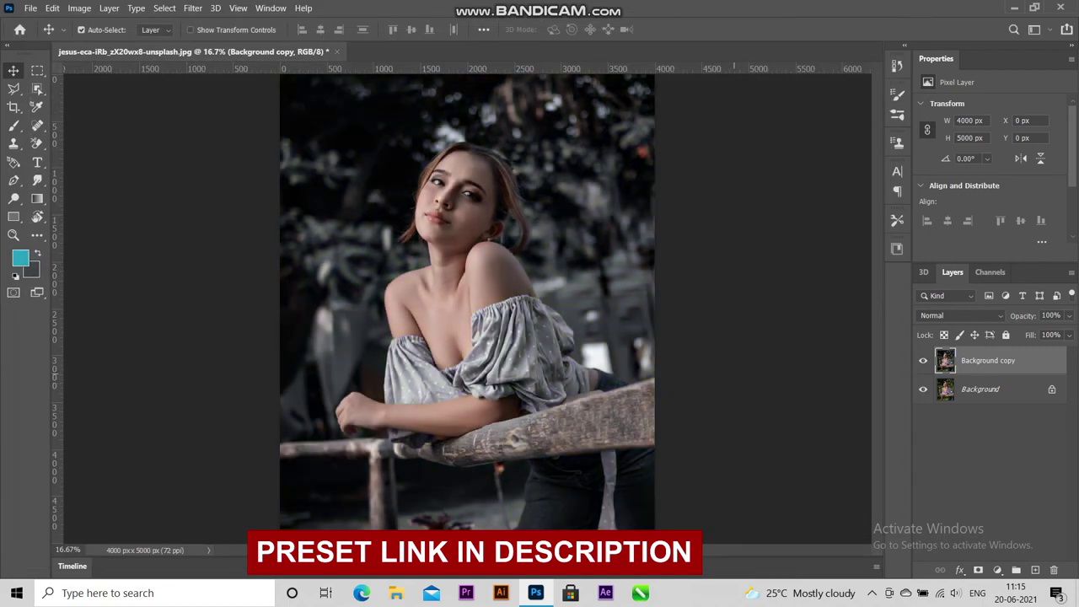
Toggle the Background copy layer's visibility off and on twice to compare against the original
{"action": "left_click", "coordinate": [923, 361]}
{"action": "left_click", "coordinate": [923, 361]}
{"action": "left_click", "coordinate": [923, 361]}
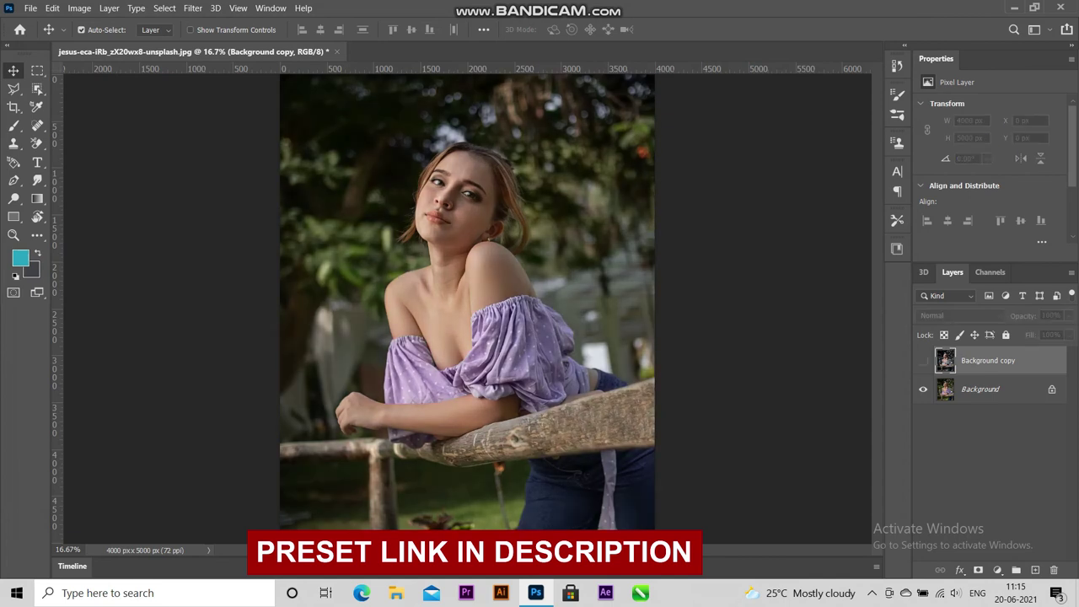
{"action": "left_click", "coordinate": [923, 361]}
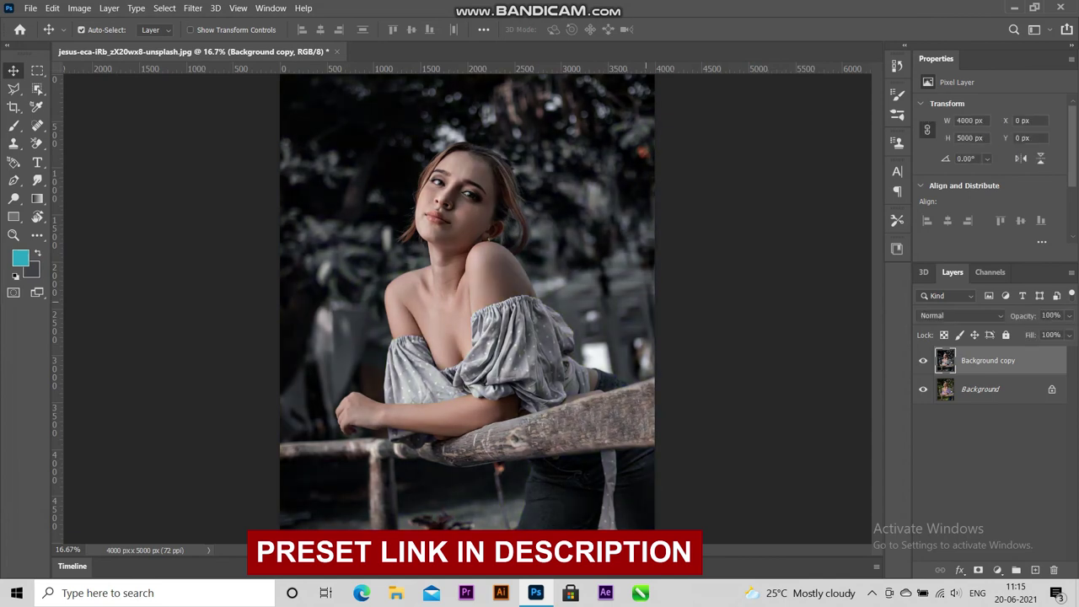